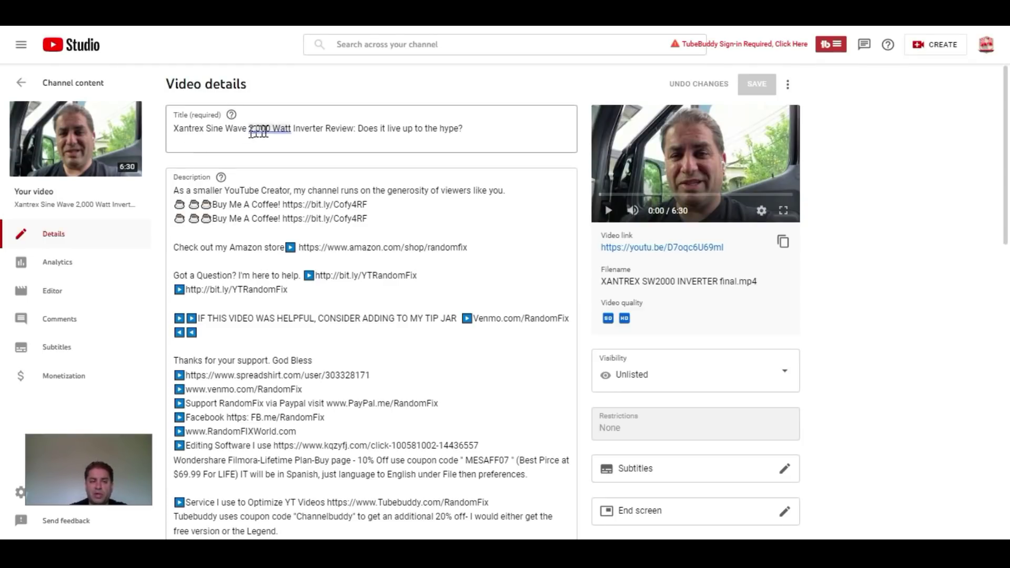
{"action": "triple_click", "coordinate": [396, 127]}
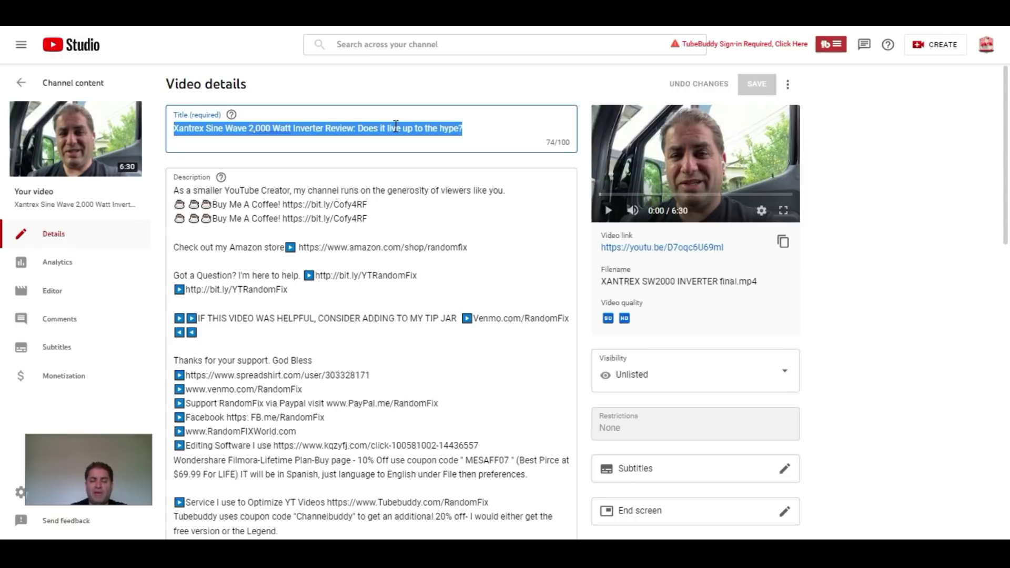
{"action": "scroll", "coordinate": [491, 248], "scroll_direction": "down", "scroll_amount": 9}
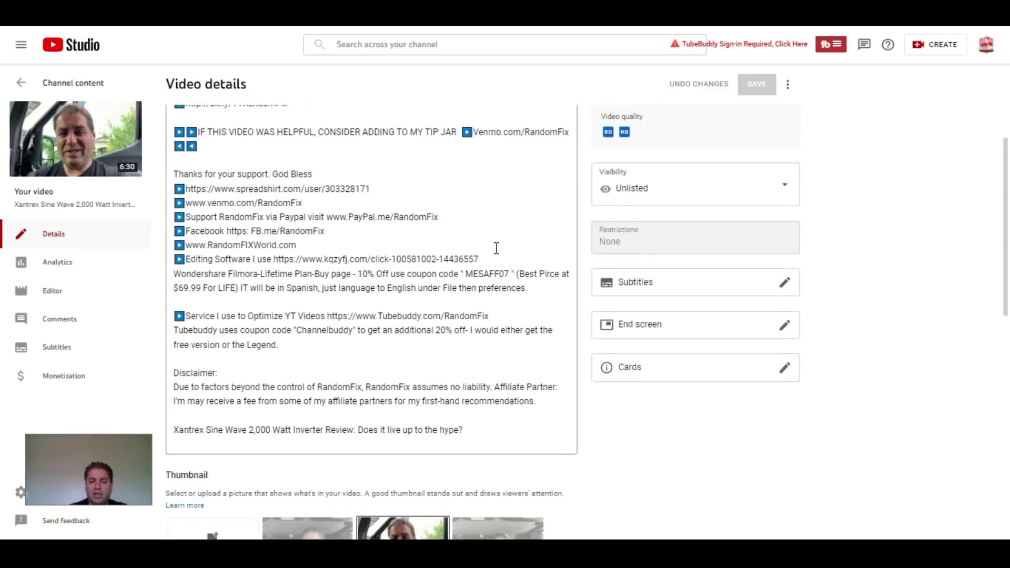
{"action": "scroll", "coordinate": [497, 248], "scroll_direction": "down", "scroll_amount": 6}
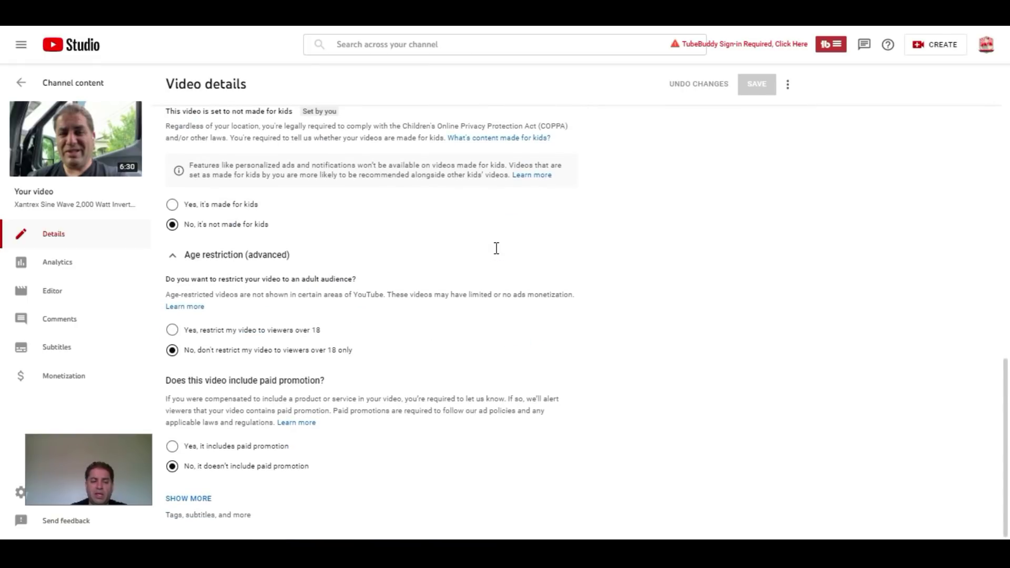
{"action": "scroll", "coordinate": [476, 335], "scroll_direction": "up", "scroll_amount": 9}
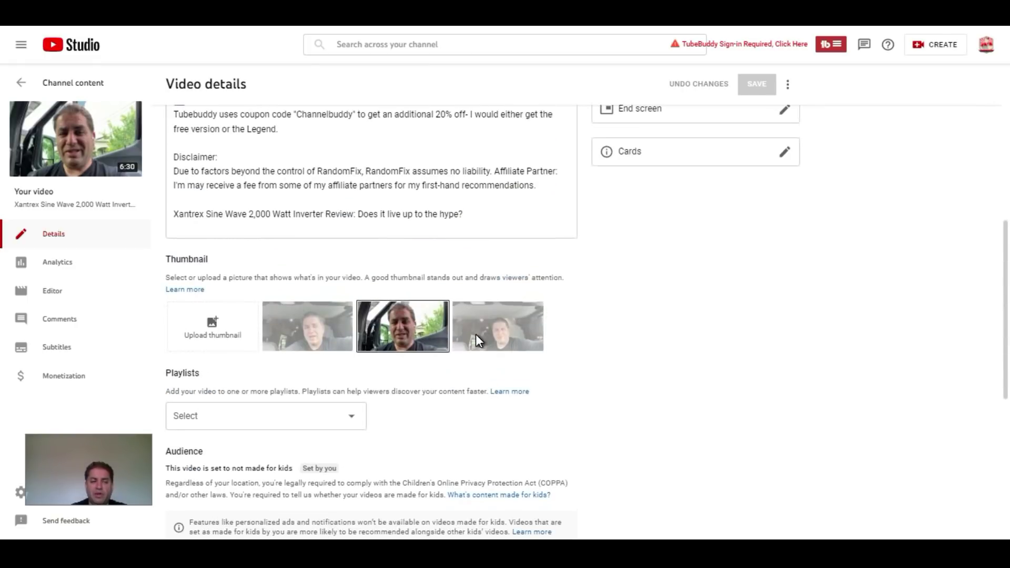
{"action": "scroll", "coordinate": [476, 334], "scroll_direction": "up", "scroll_amount": 5}
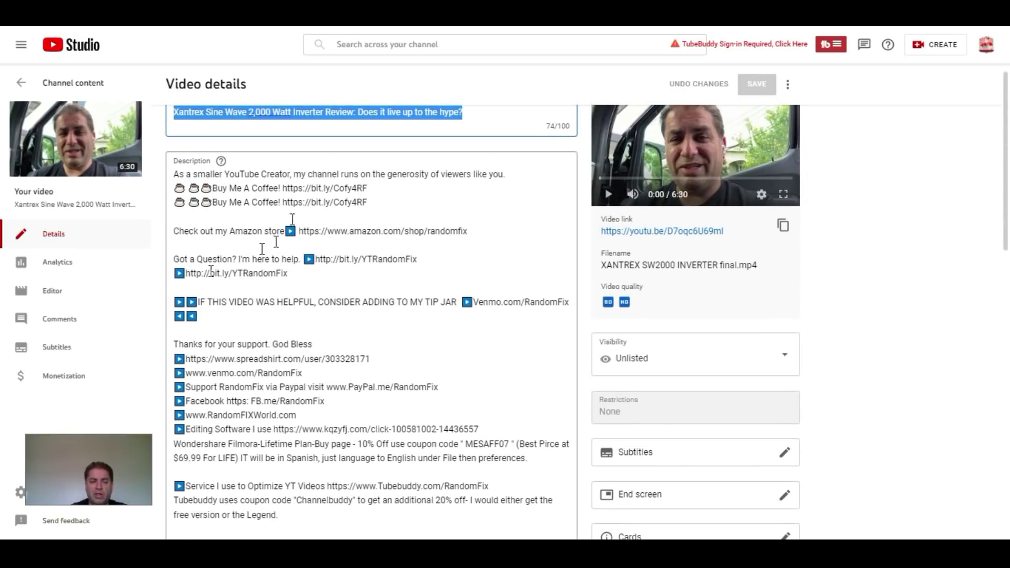
{"action": "scroll", "coordinate": [382, 326], "scroll_direction": "down", "scroll_amount": 14}
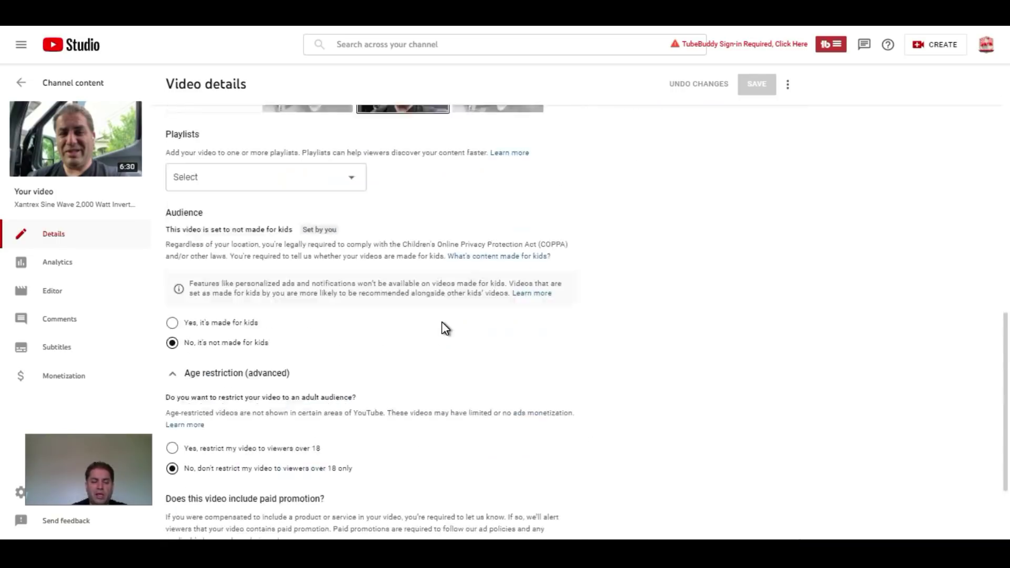
{"action": "scroll", "coordinate": [442, 331], "scroll_direction": "up", "scroll_amount": 5}
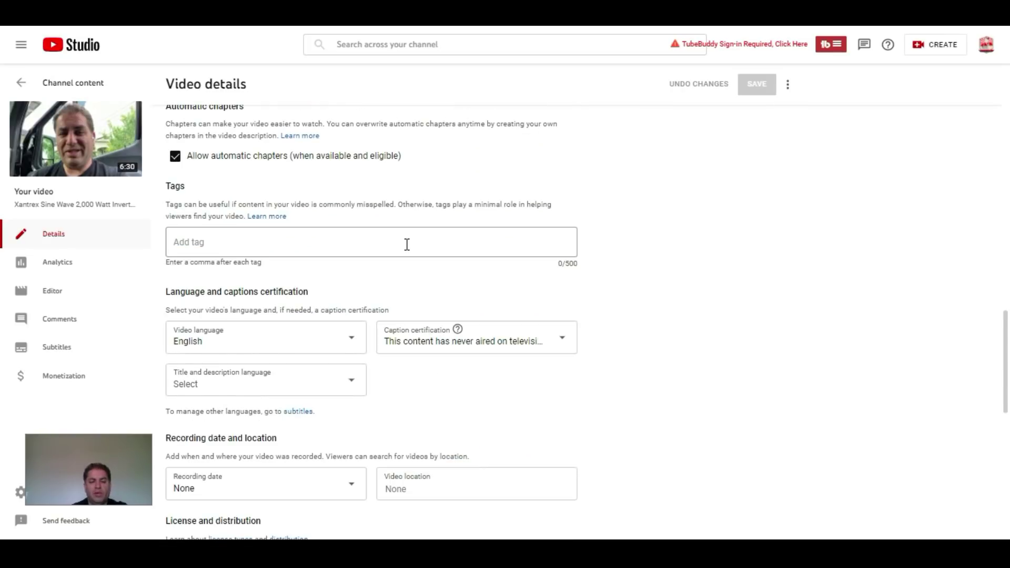
Step: Bring up the vidIQ panel on Video details, showing an SEO score of 0/100
{"action": "left_click", "coordinate": [406, 244]}
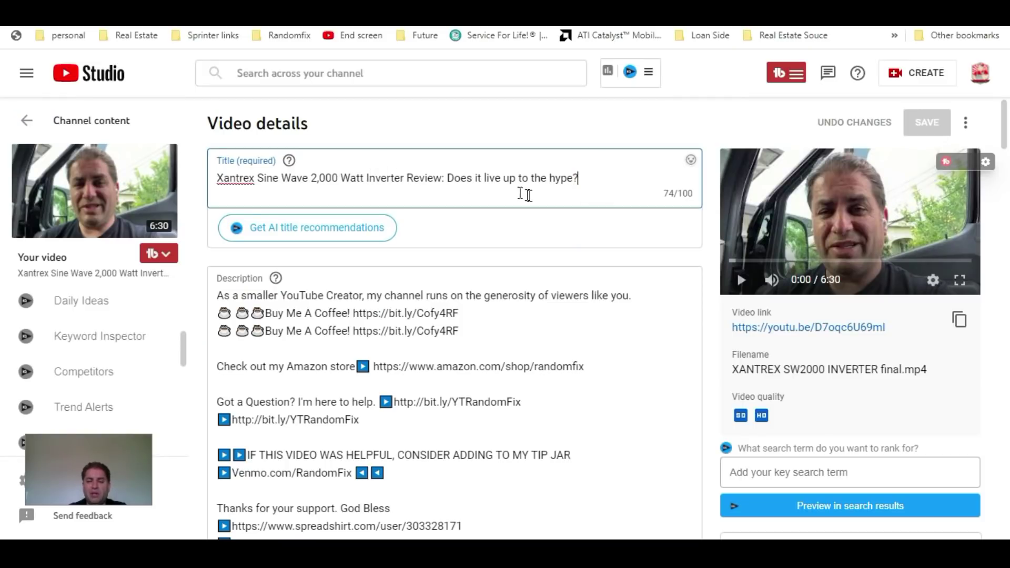
{"action": "scroll", "coordinate": [819, 368], "scroll_direction": "down", "scroll_amount": 3}
{"action": "scroll", "coordinate": [819, 369], "scroll_direction": "up", "scroll_amount": 3}
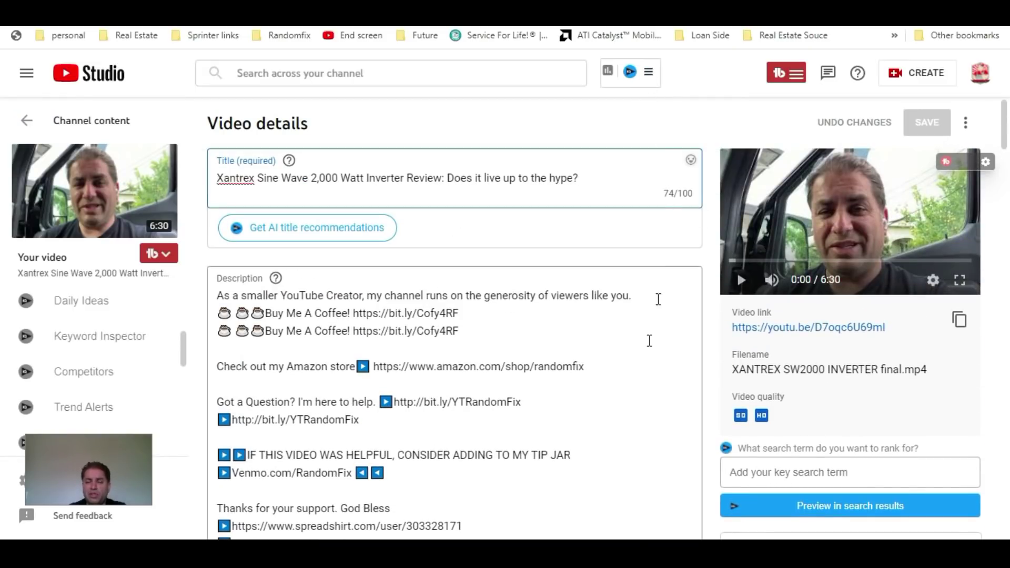
{"action": "scroll", "coordinate": [650, 353], "scroll_direction": "down", "scroll_amount": 4}
{"action": "scroll", "coordinate": [762, 416], "scroll_direction": "down", "scroll_amount": 15}
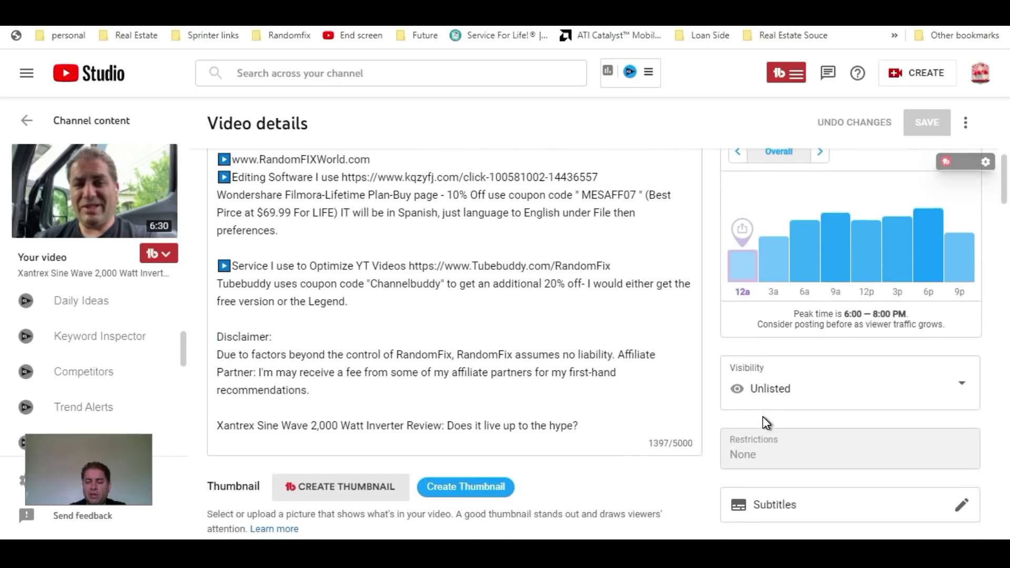
{"action": "scroll", "coordinate": [764, 422], "scroll_direction": "down", "scroll_amount": 8}
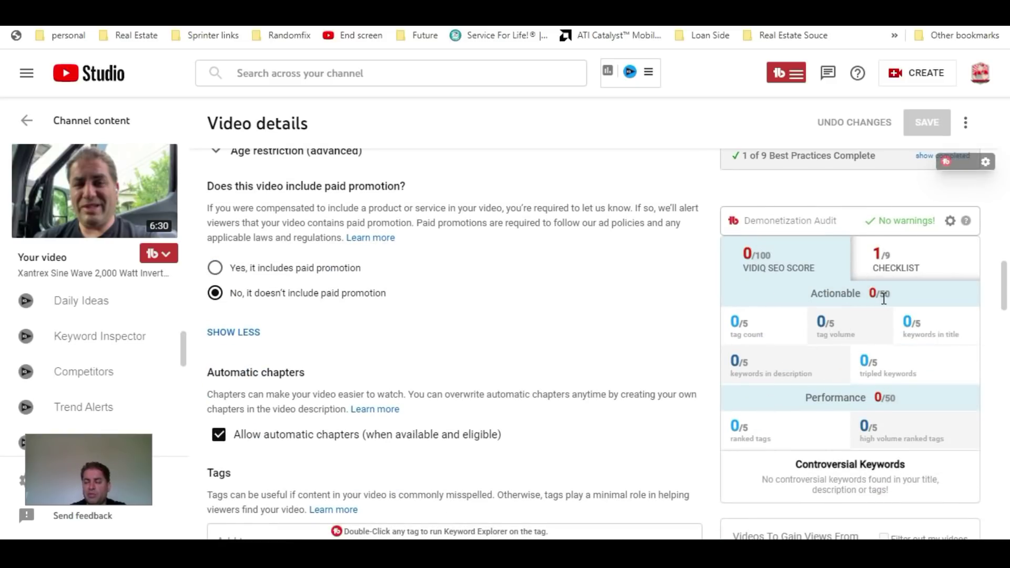
{"action": "scroll", "coordinate": [800, 400], "scroll_direction": "down", "scroll_amount": 1}
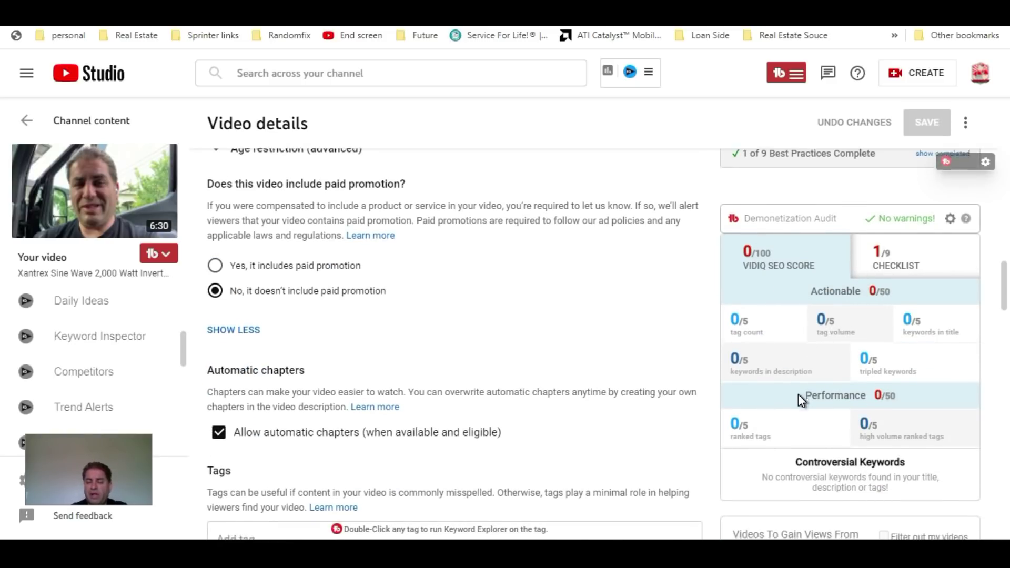
{"action": "scroll", "coordinate": [797, 393], "scroll_direction": "down", "scroll_amount": 1}
{"action": "scroll", "coordinate": [799, 395], "scroll_direction": "down", "scroll_amount": 1}
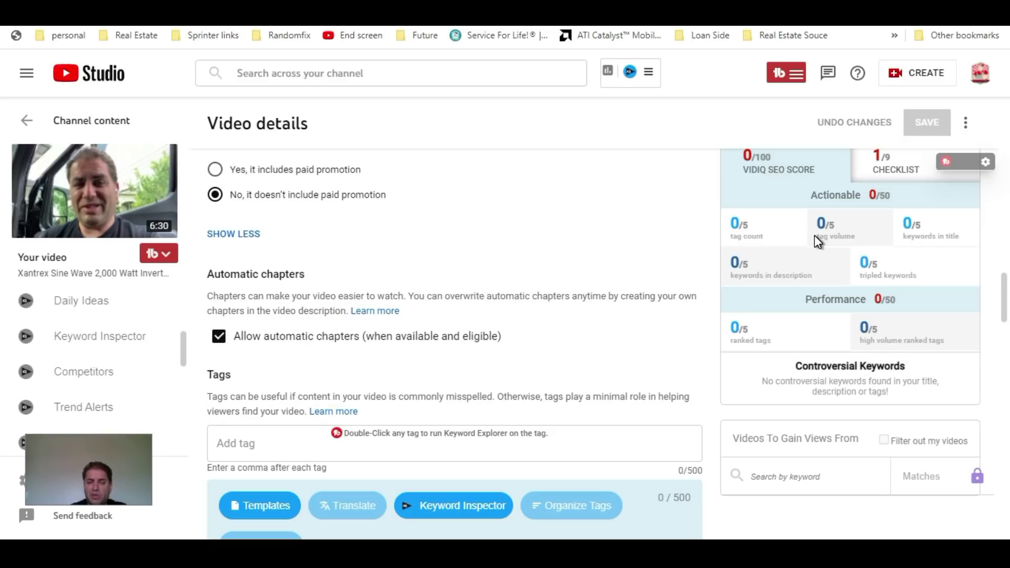
{"action": "scroll", "coordinate": [815, 235], "scroll_direction": "up", "scroll_amount": 15}
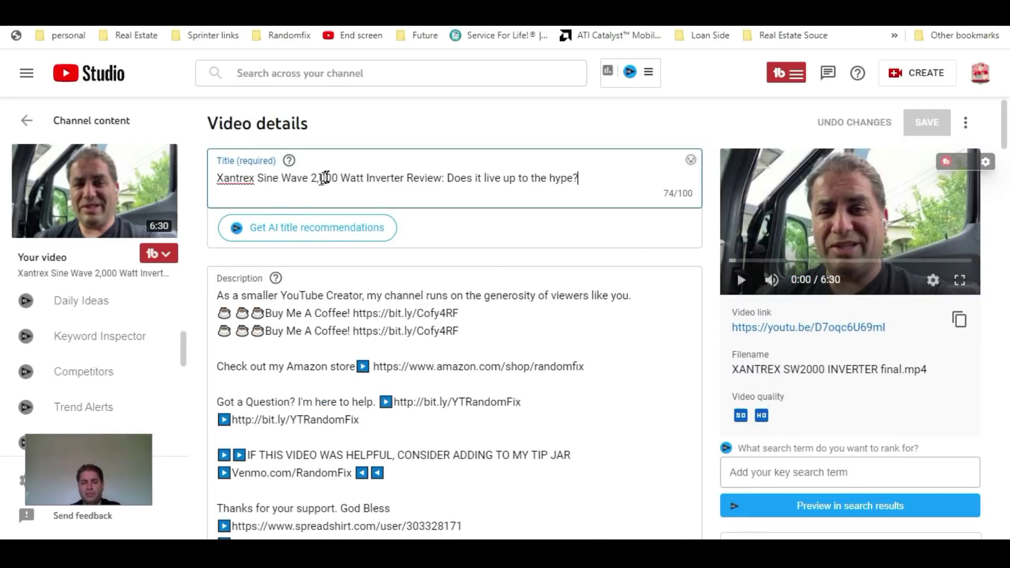
Step: Copy the product name from the title into vidIQ's search term field and trim it
{"action": "left_click_drag", "start_coordinate": [337, 178], "coordinate": [218, 187]}
{"action": "key", "text": "ctrl+c"}
{"action": "left_click", "coordinate": [752, 470]}
{"action": "key", "text": "ctrl+v"}
{"action": "key", "text": "BackSpace"}
{"action": "key", "text": "BackSpace"}
{"action": "key", "text": "BackSpace"}
{"action": "key", "text": "BackSpace"}
{"action": "key", "text": "BackSpace"}
{"action": "key", "text": "BackSpace"}
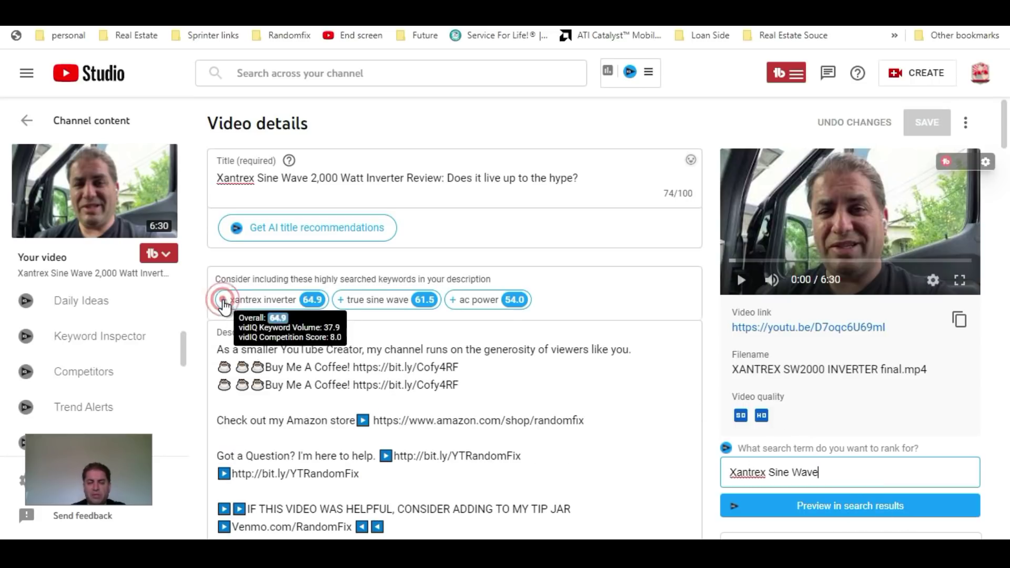
Step: Add the keywords xantrex inverter, true sine wave and ac power to the description
{"action": "left_click", "coordinate": [223, 299]}
{"action": "left_click", "coordinate": [224, 304]}
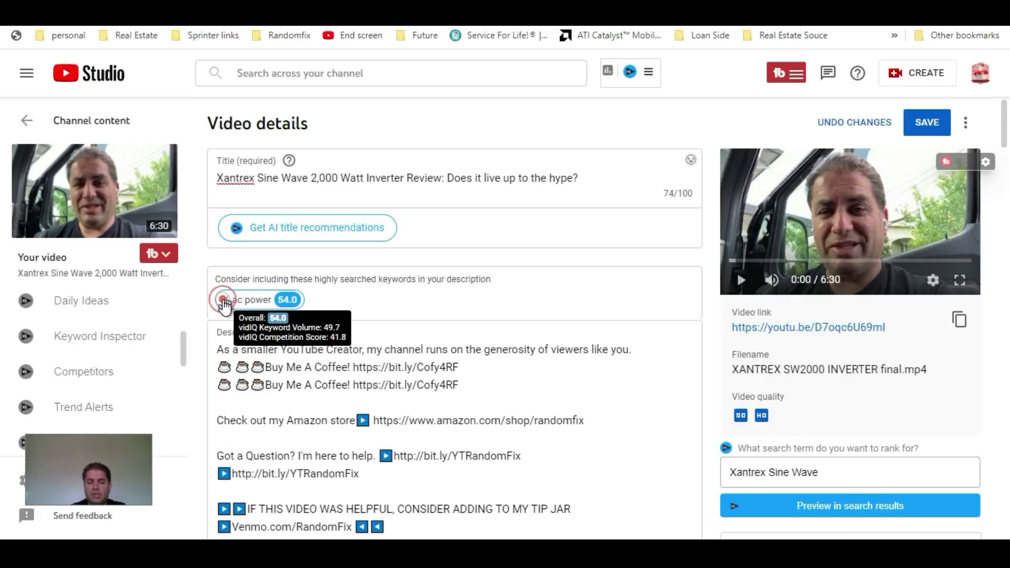
{"action": "left_click", "coordinate": [223, 301]}
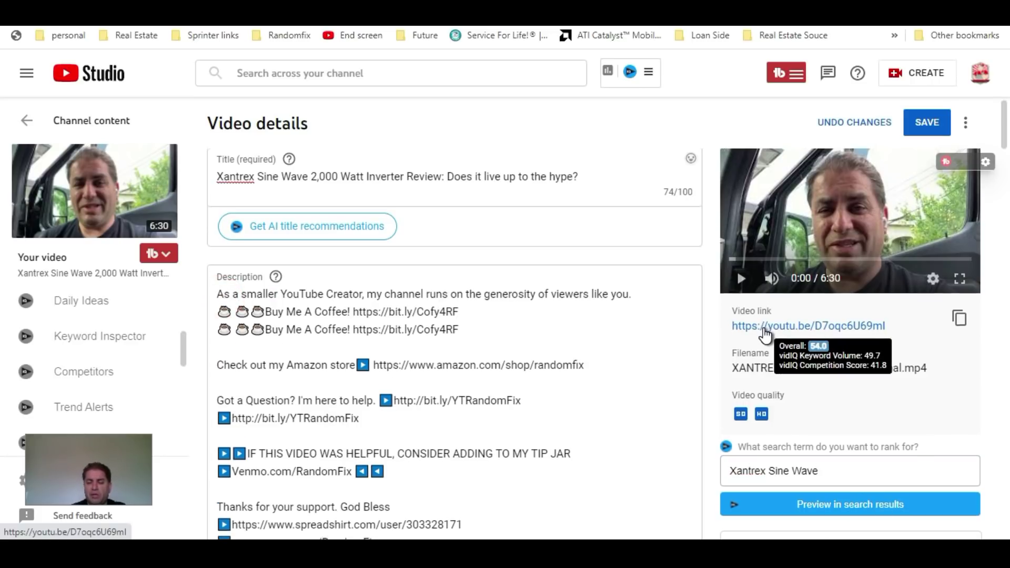
{"action": "scroll", "coordinate": [765, 334], "scroll_direction": "down", "scroll_amount": 10}
{"action": "scroll", "coordinate": [765, 334], "scroll_direction": "down", "scroll_amount": 1}
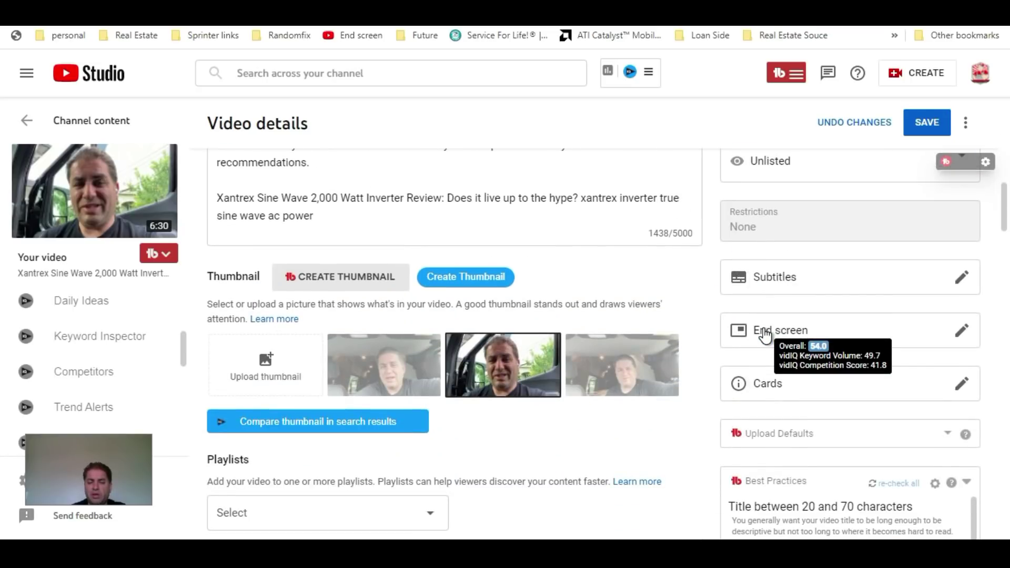
{"action": "scroll", "coordinate": [684, 387], "scroll_direction": "down", "scroll_amount": 3}
{"action": "scroll", "coordinate": [683, 387], "scroll_direction": "down", "scroll_amount": 8}
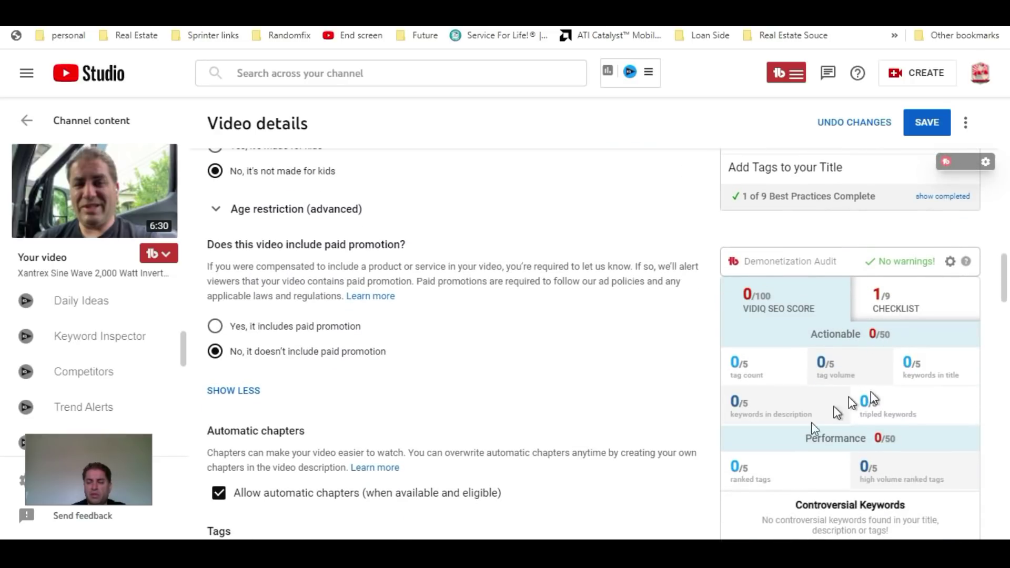
{"action": "scroll", "coordinate": [861, 397], "scroll_direction": "down", "scroll_amount": 6}
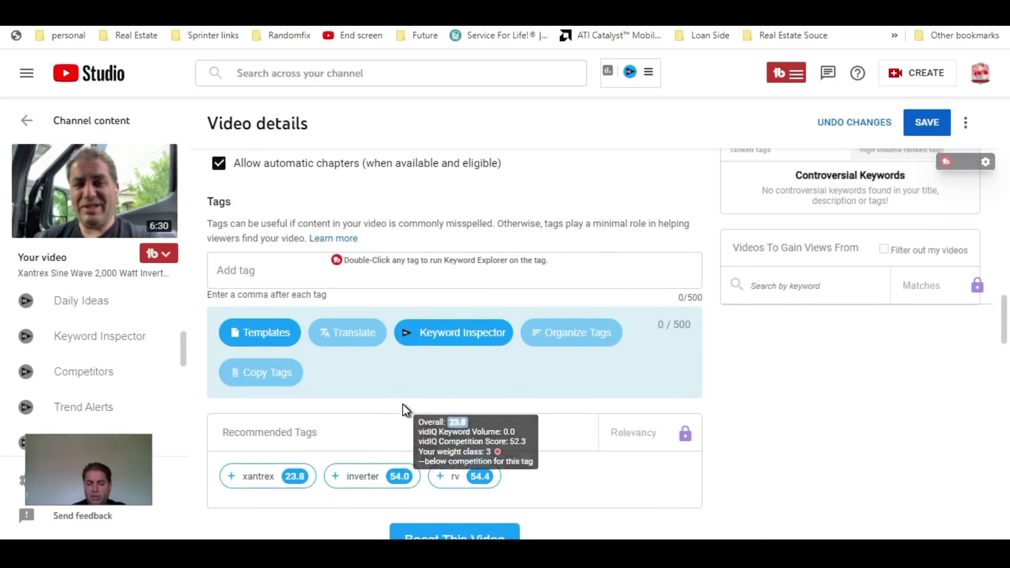
Step: Unlock vidIQ's tag list, add xantrex, inverter, true sine wave and pure sine wave, then refresh it
{"action": "scroll", "coordinate": [451, 413], "scroll_direction": "down", "scroll_amount": 2}
{"action": "left_click", "coordinate": [476, 431]}
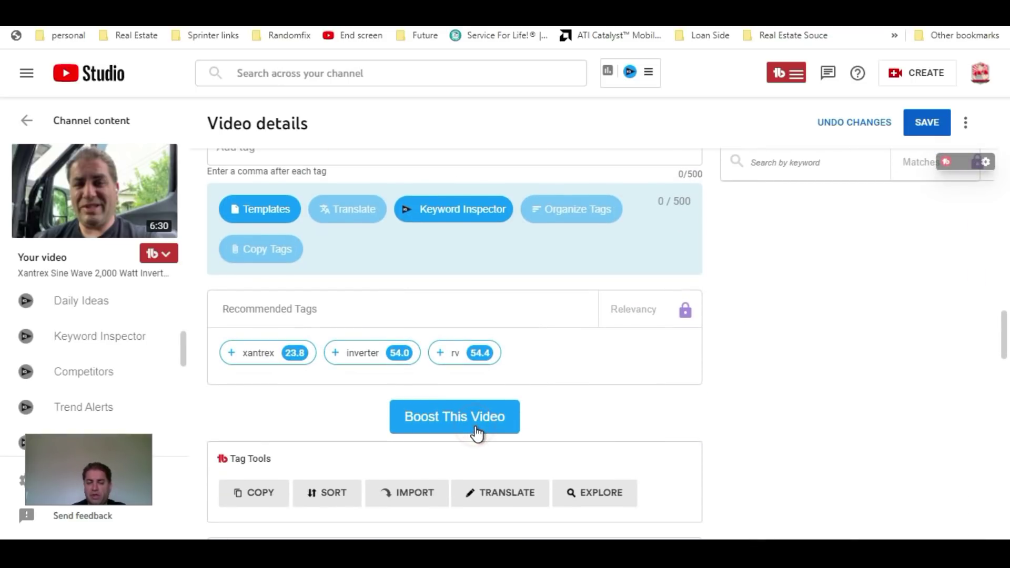
{"action": "left_click", "coordinate": [232, 354]}
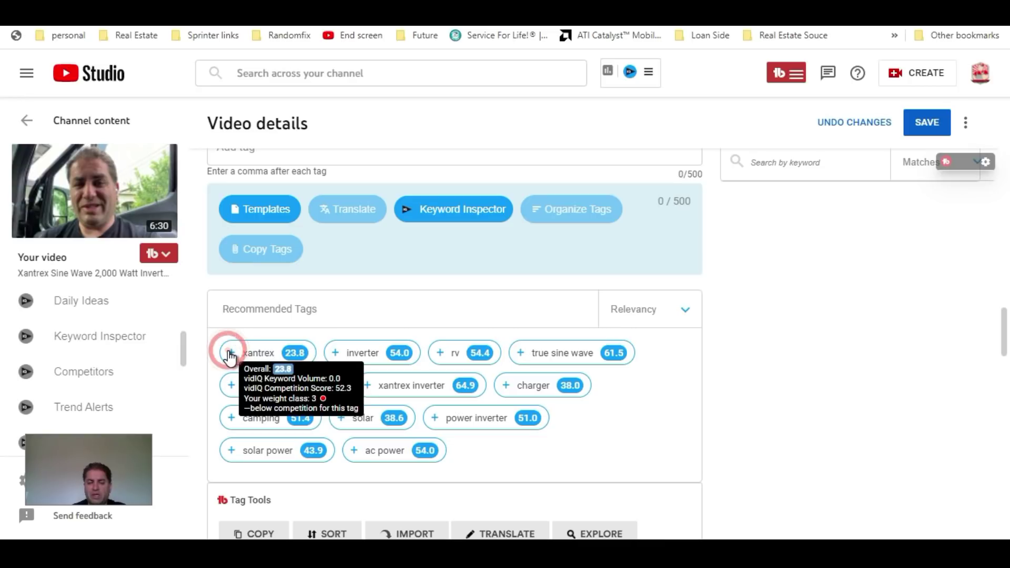
{"action": "left_click", "coordinate": [338, 356]}
{"action": "left_click", "coordinate": [232, 387]}
{"action": "left_click", "coordinate": [518, 377]}
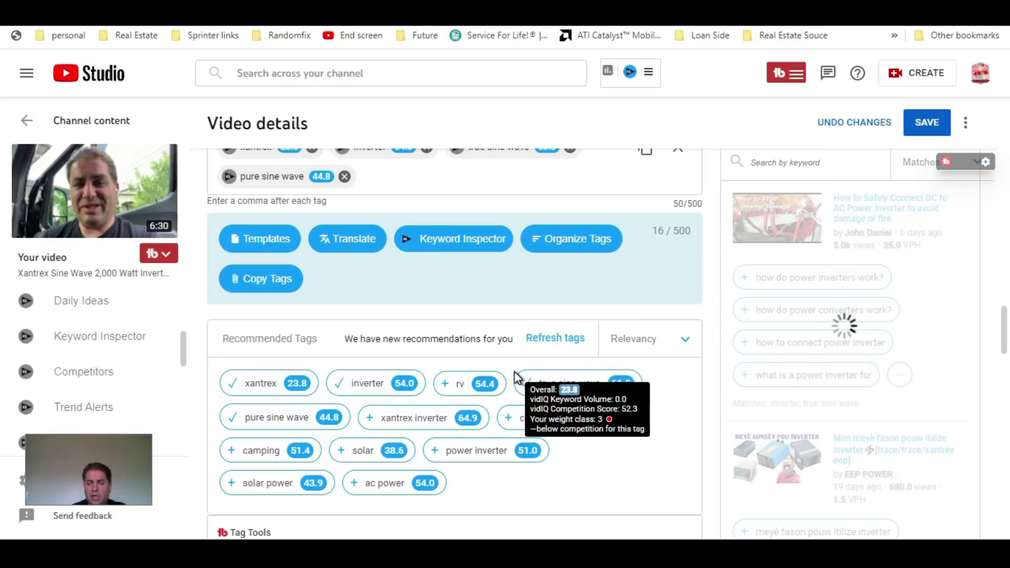
{"action": "left_click", "coordinate": [579, 343]}
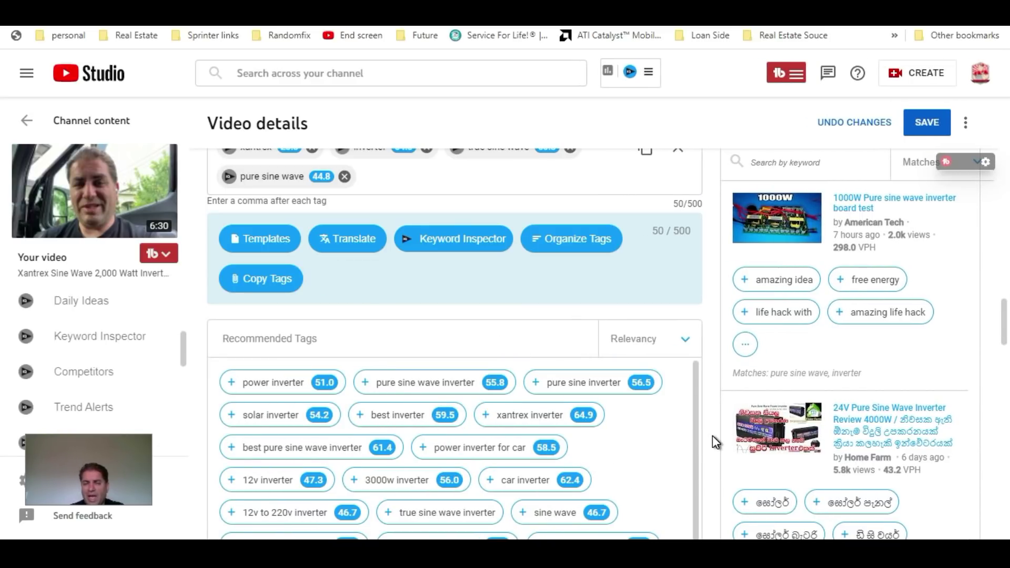
{"action": "scroll", "coordinate": [711, 441], "scroll_direction": "up", "scroll_amount": 8}
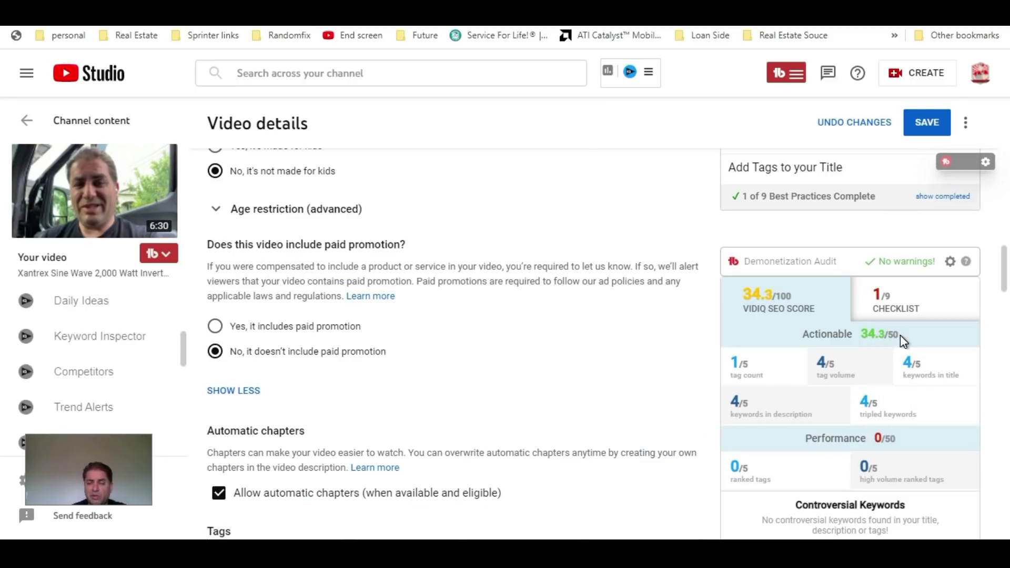
Step: Cut the final Xantrex inverter review keyword line from the end of the description
{"action": "scroll", "coordinate": [660, 375], "scroll_direction": "up", "scroll_amount": 15}
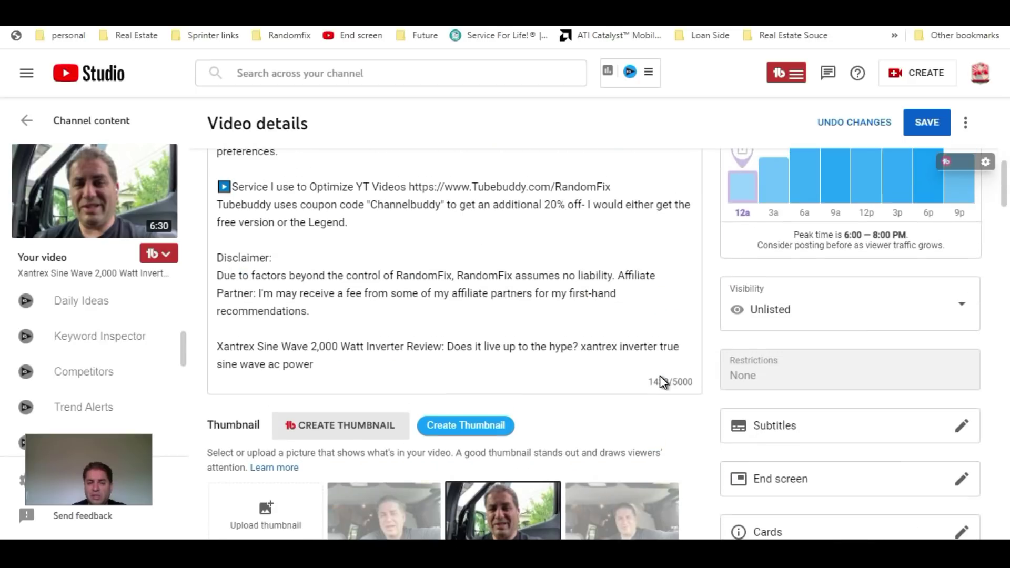
{"action": "scroll", "coordinate": [660, 375], "scroll_direction": "down", "scroll_amount": 2}
{"action": "left_click", "coordinate": [395, 406]}
{"action": "left_click", "coordinate": [220, 376], "text": "shift"}
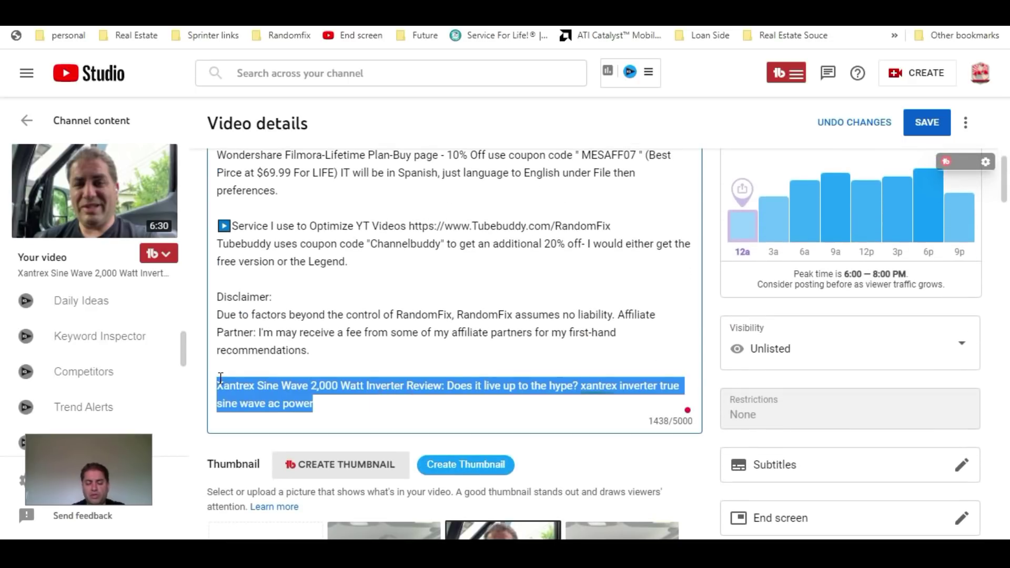
{"action": "key", "text": "ctrl+x"}
{"action": "scroll", "coordinate": [764, 425], "scroll_direction": "down", "scroll_amount": 10}
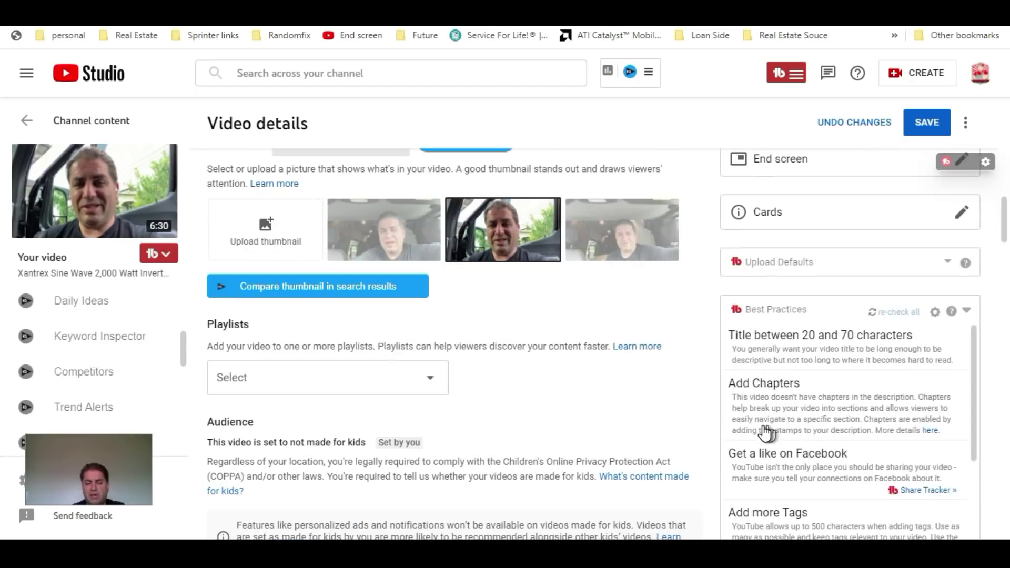
{"action": "scroll", "coordinate": [764, 425], "scroll_direction": "down", "scroll_amount": 3}
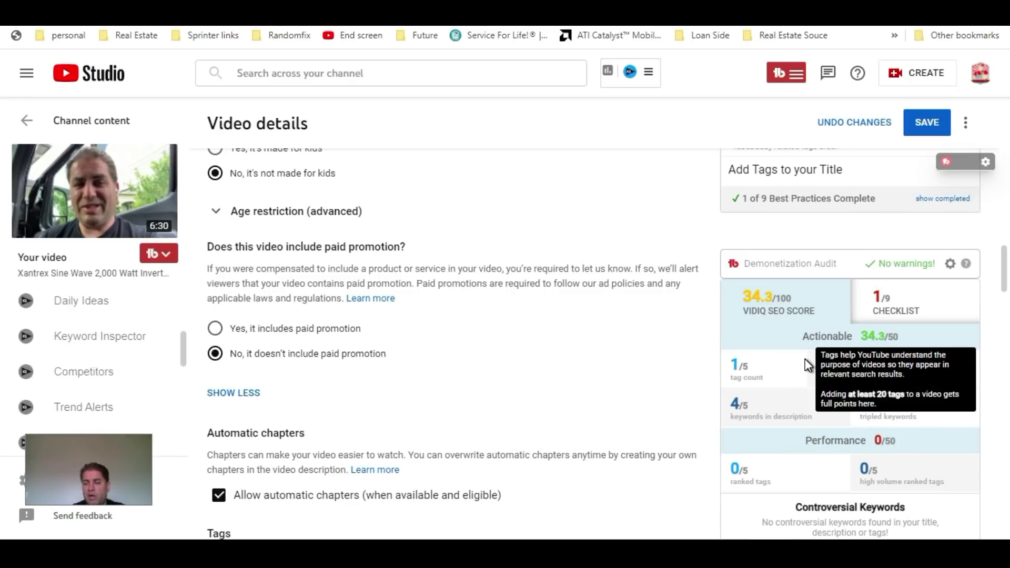
{"action": "scroll", "coordinate": [630, 372], "scroll_direction": "down", "scroll_amount": 10}
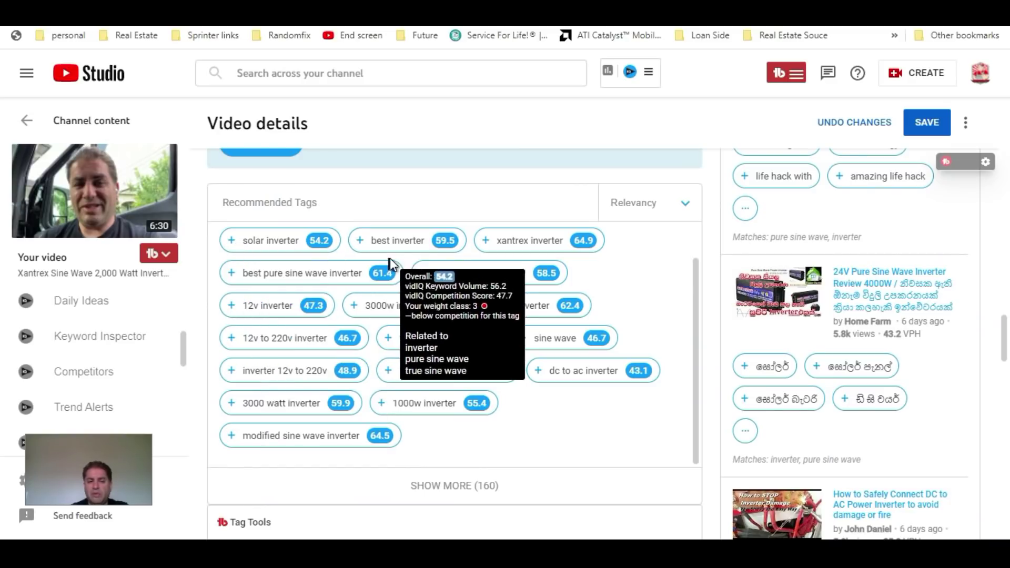
Step: Add the tags best inverter, xantrex inverter and power inverter for car
{"action": "left_click", "coordinate": [360, 243]}
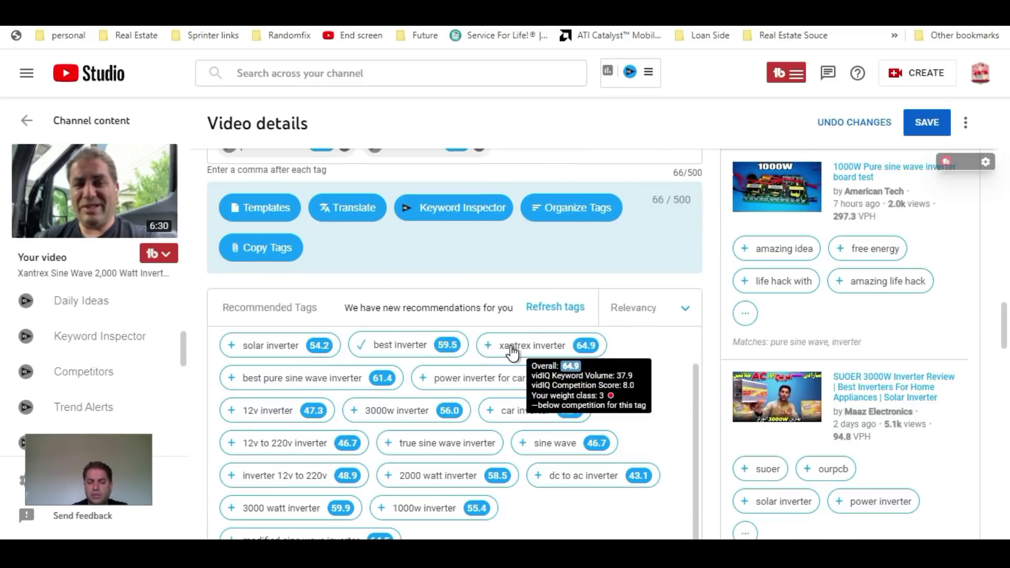
{"action": "left_click", "coordinate": [511, 351]}
{"action": "left_click", "coordinate": [423, 407]}
{"action": "scroll", "coordinate": [774, 322], "scroll_direction": "up", "scroll_amount": 10}
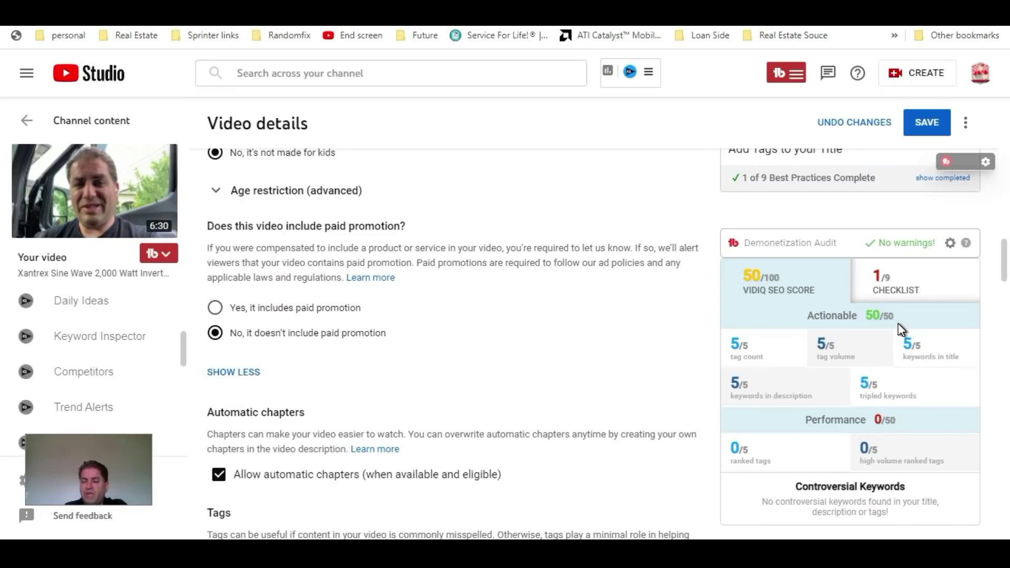
Step: Scroll down to the Tags field, now holding about two dozen tags at 413/500 characters
{"action": "scroll", "coordinate": [898, 323], "scroll_direction": "down", "scroll_amount": 7}
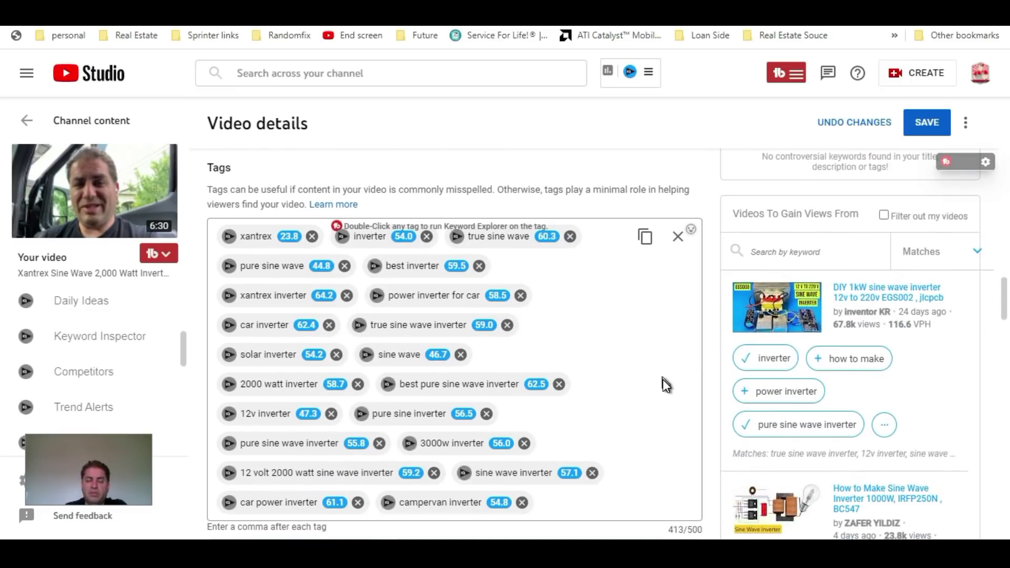
{"action": "scroll", "coordinate": [664, 384], "scroll_direction": "down", "scroll_amount": 2}
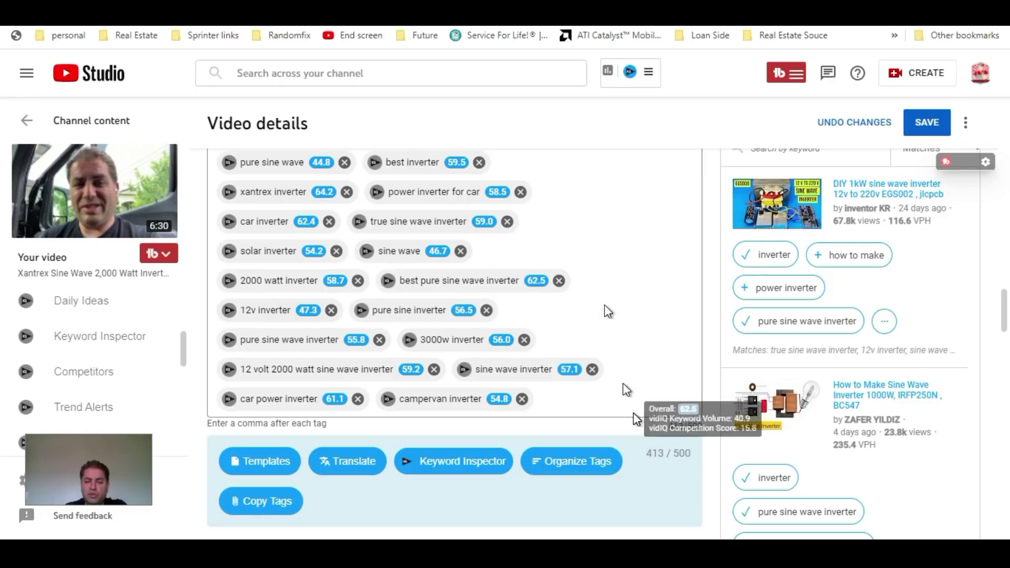